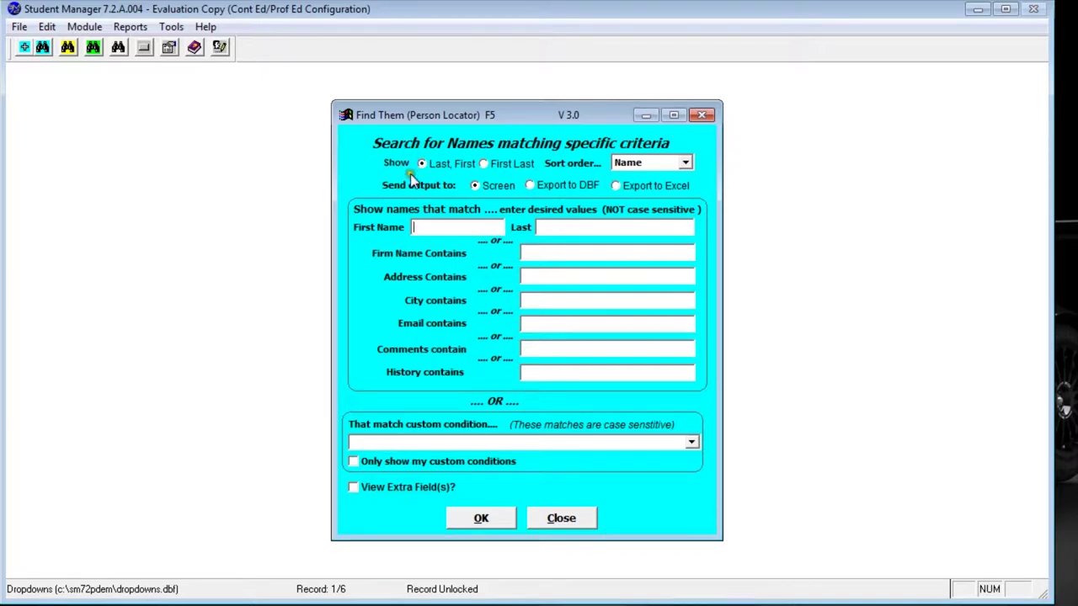
# - Search the Person Locator by the person's first name, review the matches and close the results list
pyautogui.click(428, 233)
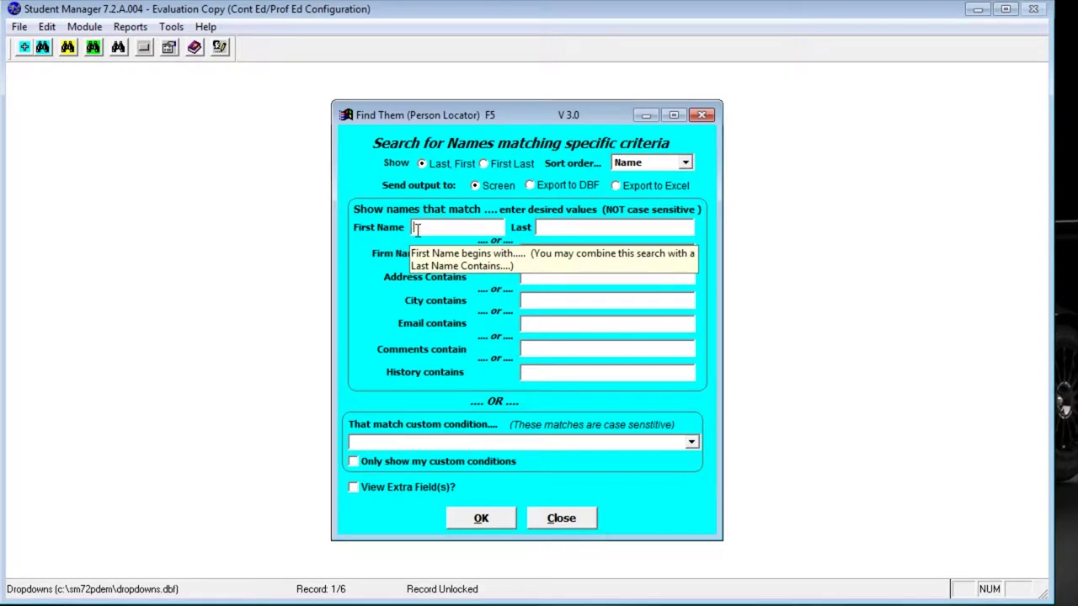
pyautogui.write('JOHN')
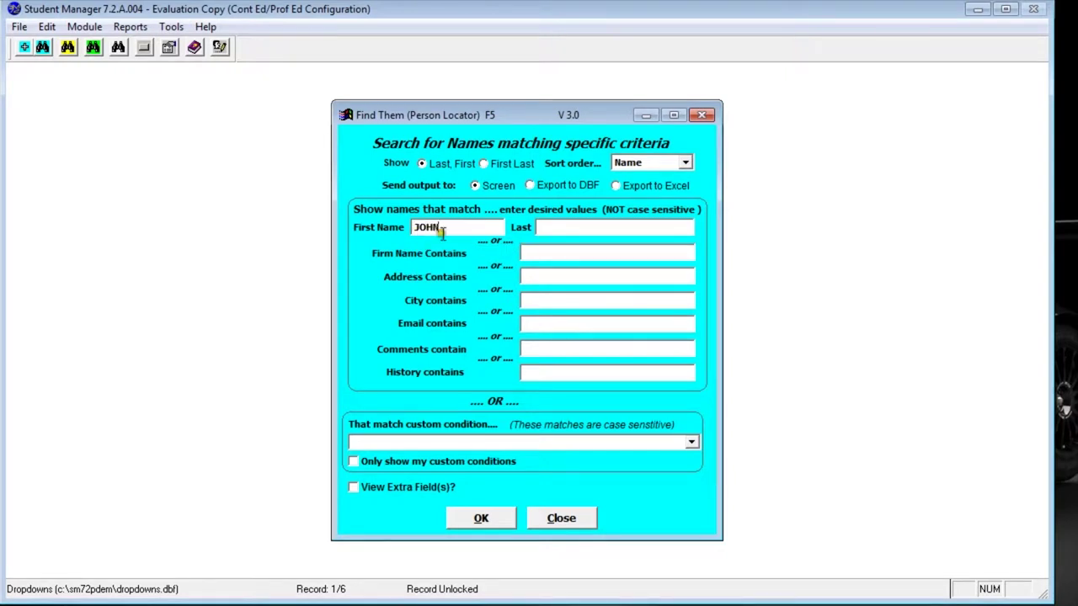
pyautogui.click(466, 524)
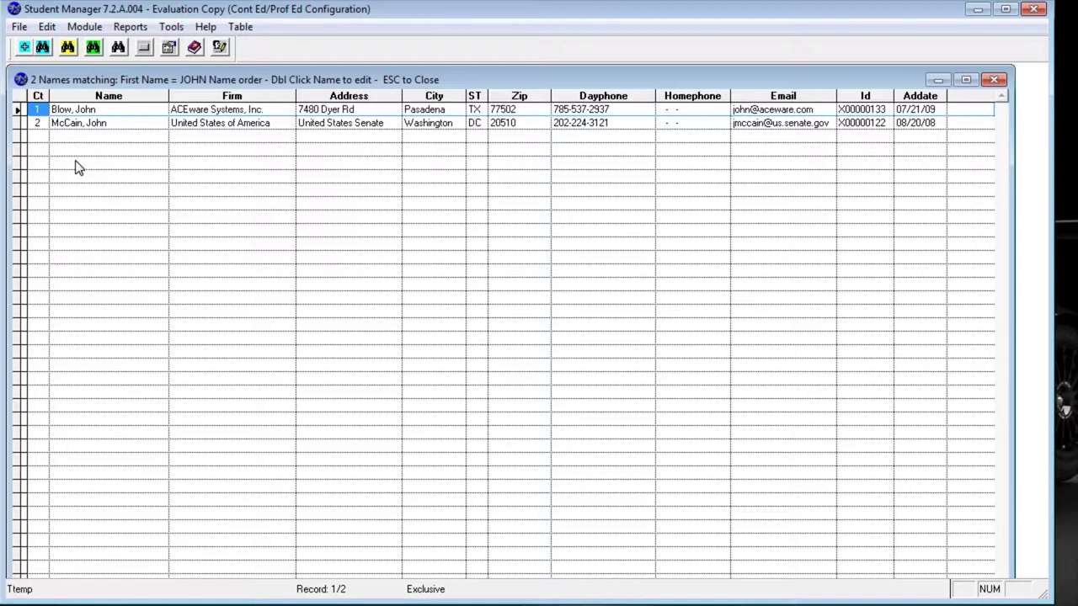
pyautogui.click(994, 80)
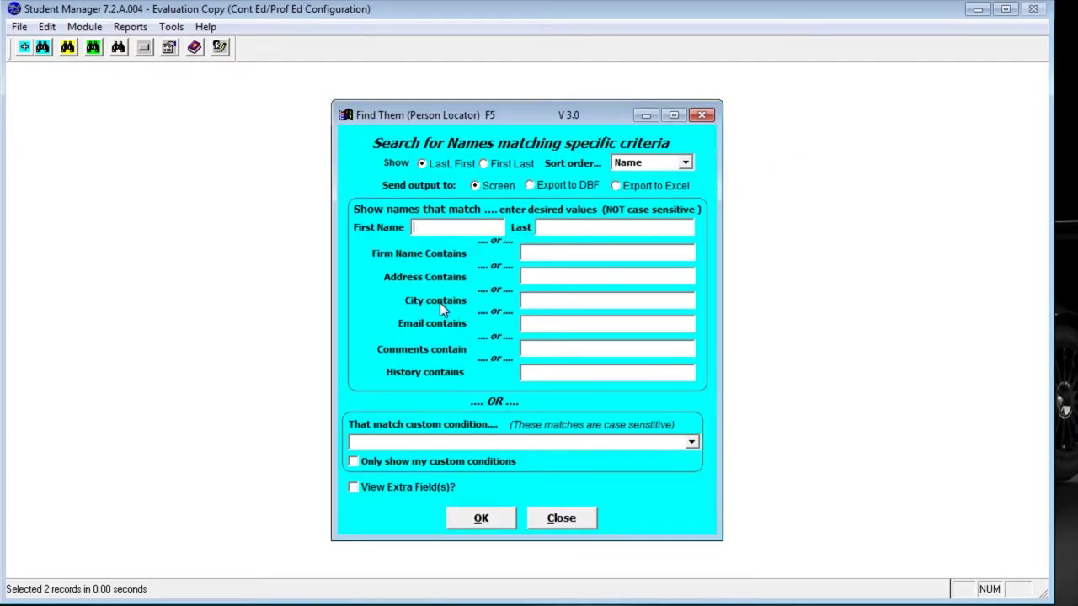
# - Search the Person Locator for people whose city contains MANHATTAN, with output to the screen
pyautogui.click(554, 301)
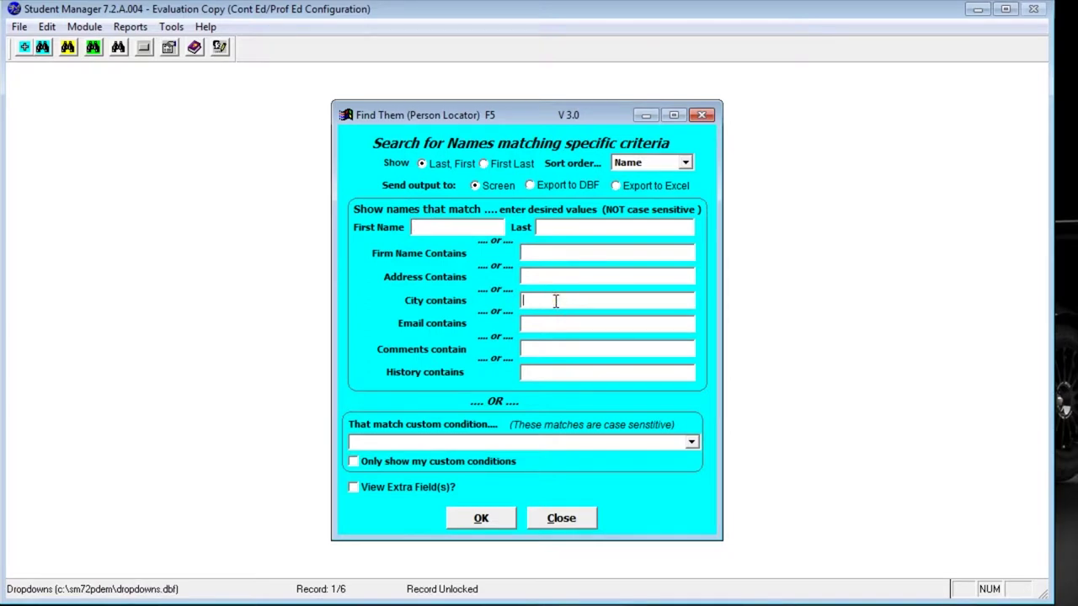
pyautogui.write('MANHATTAN')
pyautogui.click(481, 516)
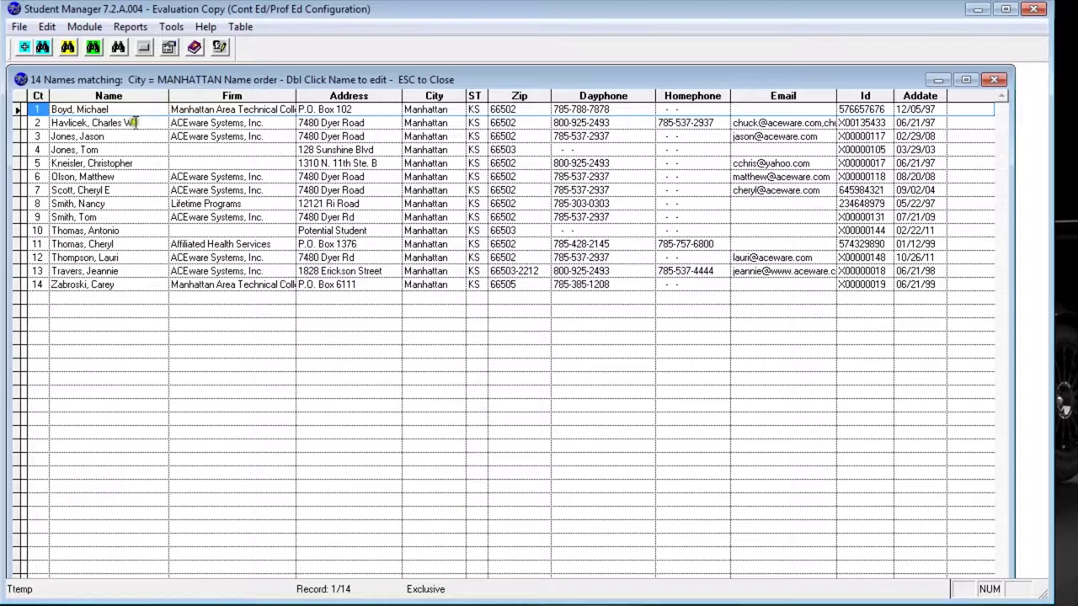
# - View the name records in rows 6 and 8 of the results, closing each one, and close the results list
pyautogui.doubleClick(128, 177)
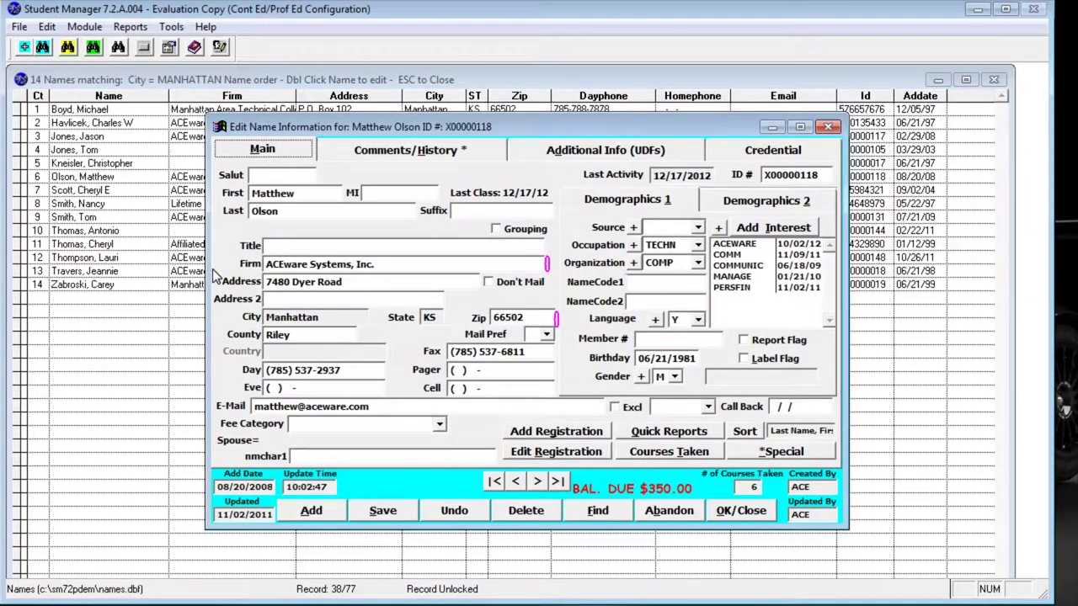
pyautogui.click(736, 511)
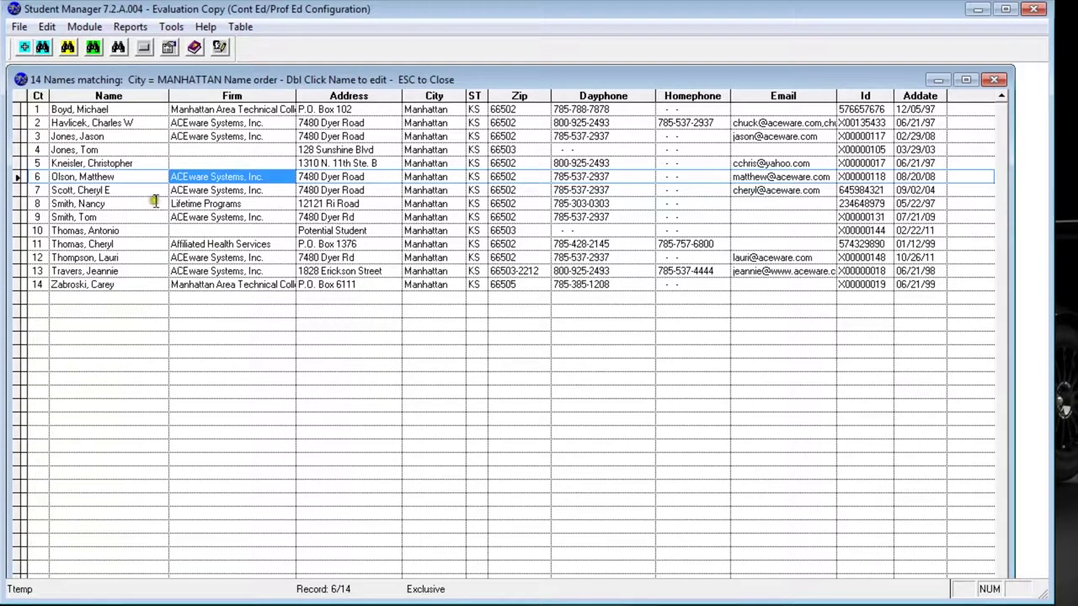
pyautogui.doubleClick(123, 207)
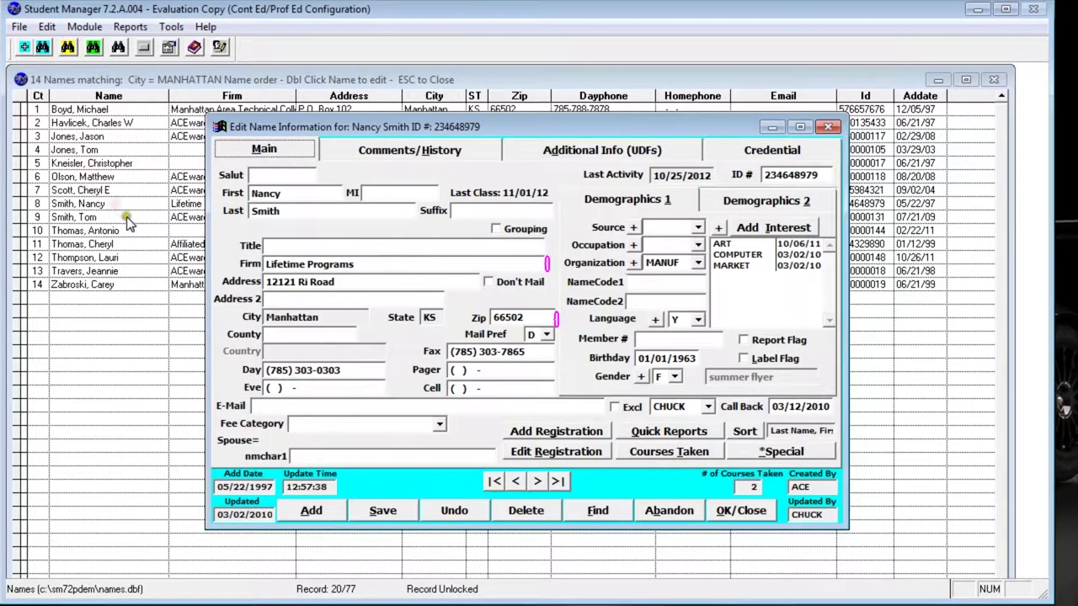
pyautogui.click(716, 509)
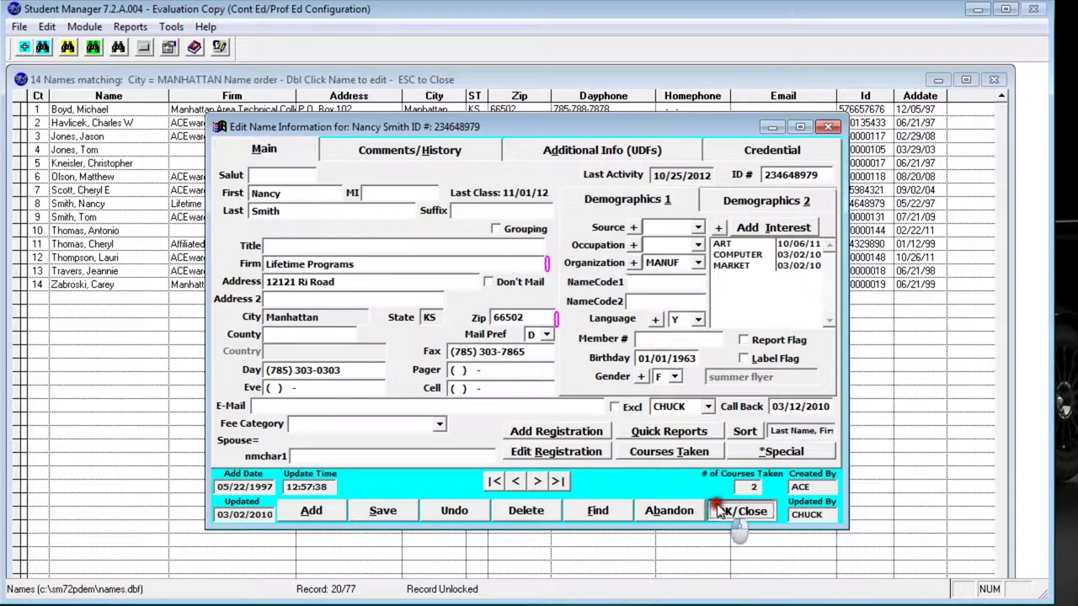
pyautogui.click(995, 79)
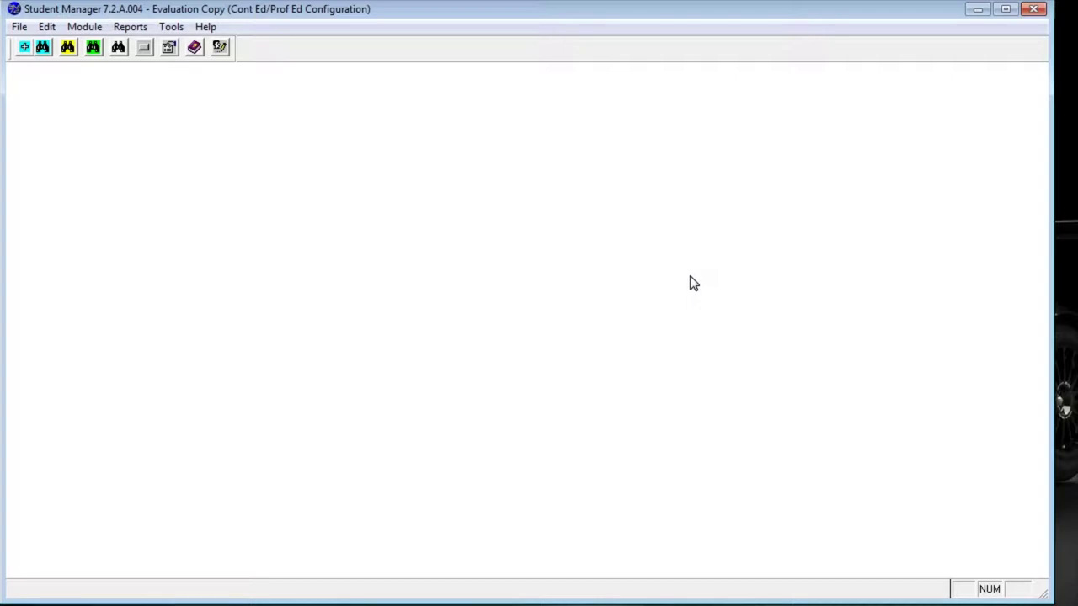
# - Run a new Person Locator search for city MANHATTAN with the output set to Export to Excel
pyautogui.press('F5')
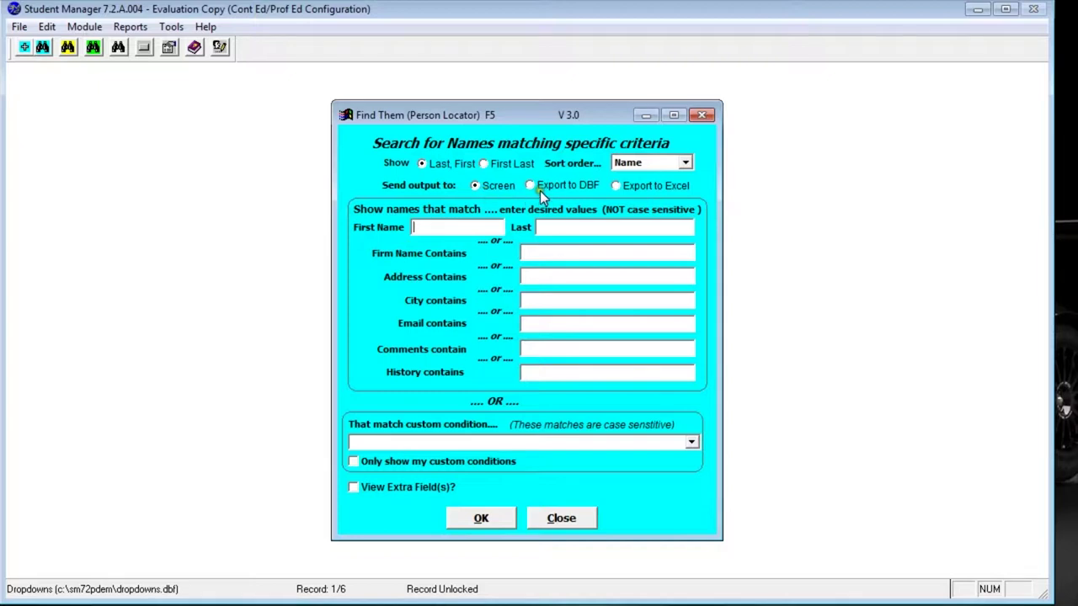
pyautogui.click(617, 186)
pyautogui.click(542, 302)
pyautogui.write('MARA')
pyautogui.press('BackSpace')
pyautogui.write('HATTAN')
pyautogui.press('BackSpace')
pyautogui.press('BackSpace')
pyautogui.press('BackSpace')
pyautogui.press('BackSpace')
pyautogui.press('BackSpace')
pyautogui.write('ATTAN')
pyautogui.click(476, 519)
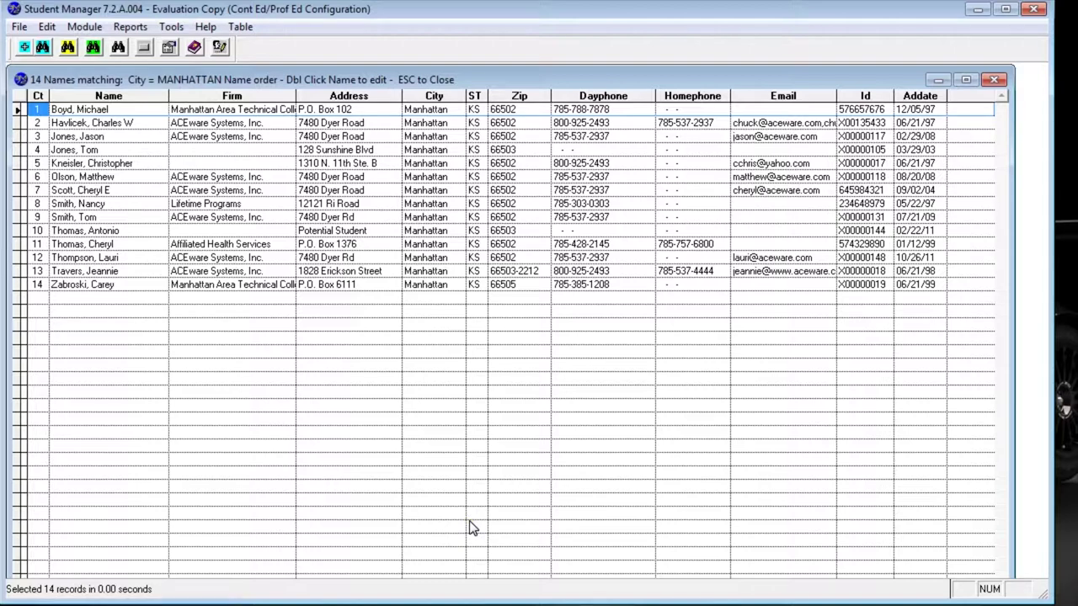
# - Close the results list and export the matching records to the Desktop as an XLS file named export
pyautogui.click(994, 80)
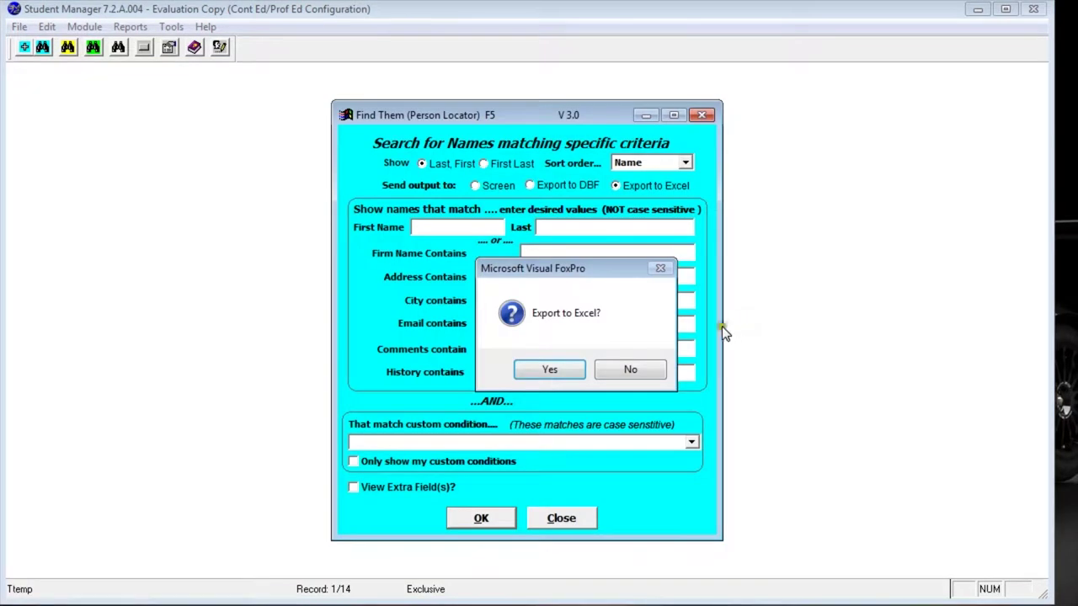
pyautogui.click(558, 373)
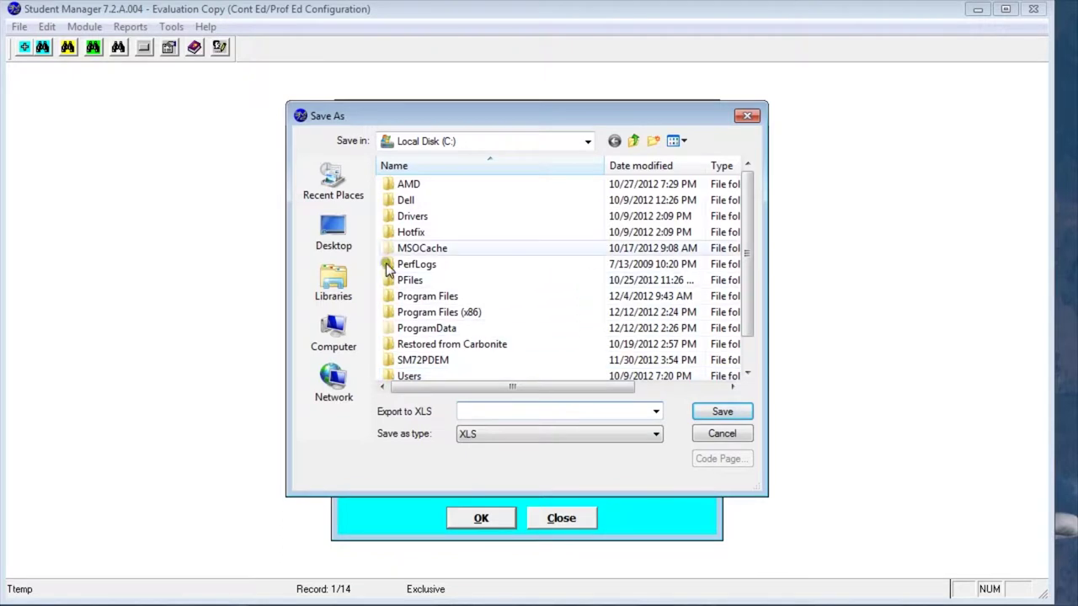
pyautogui.click(337, 220)
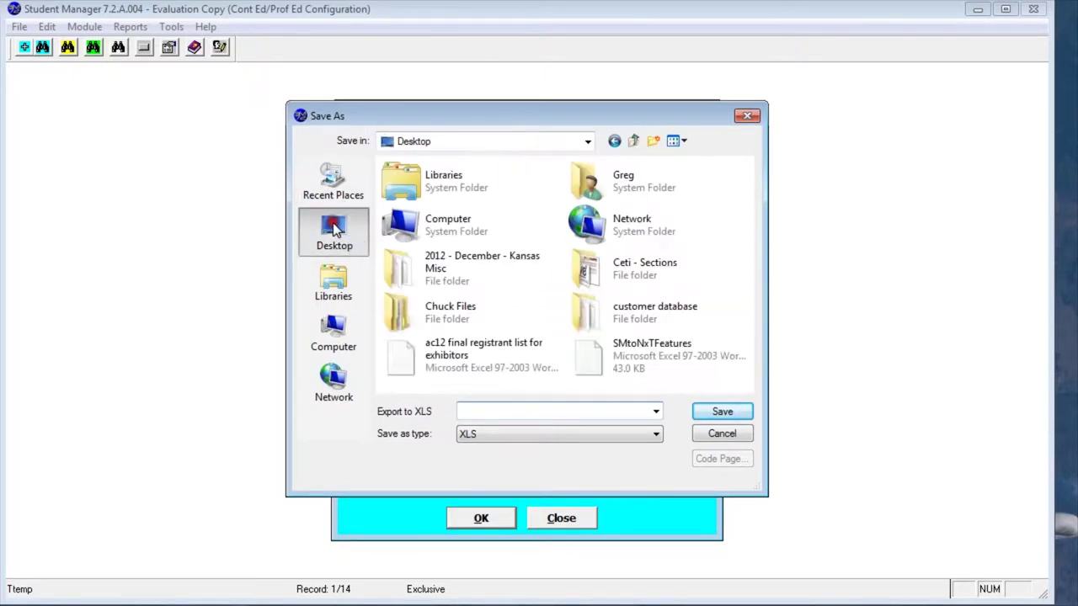
pyautogui.click(463, 411)
pyautogui.write('export')
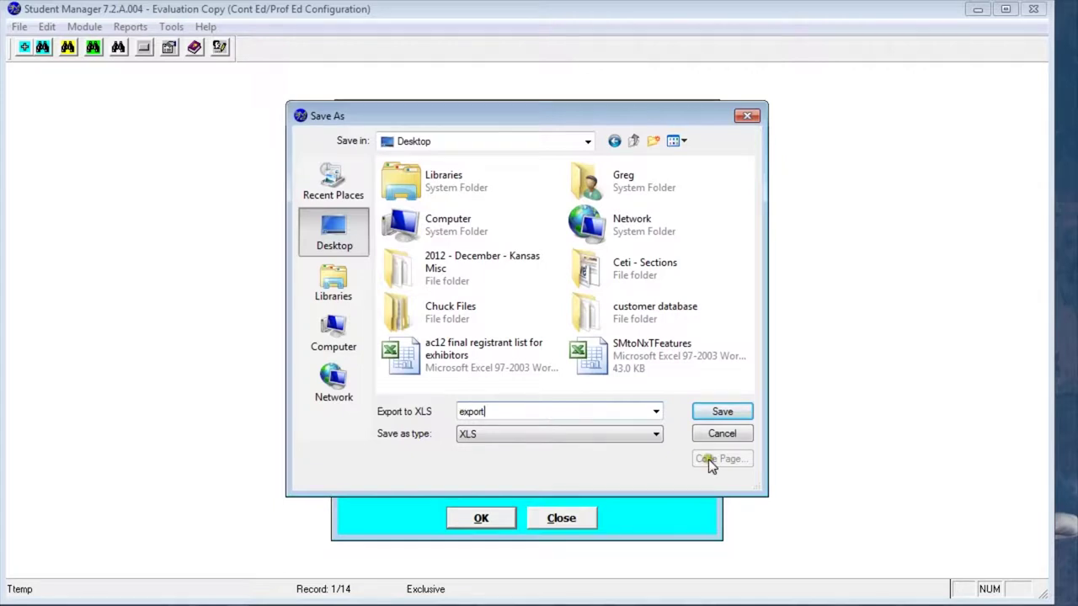
pyautogui.click(715, 416)
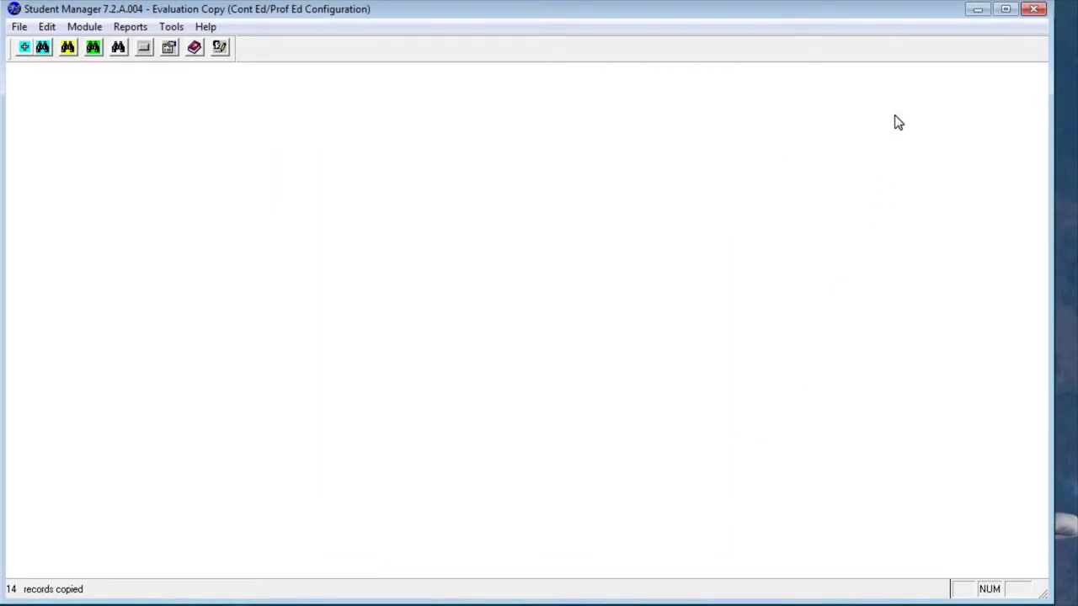
# - Open the exported file from the desktop in Excel to check its contents, and switch back to Student Manager
pyautogui.click(969, 53)
pyautogui.click(976, 15)
pyautogui.doubleClick(296, 116)
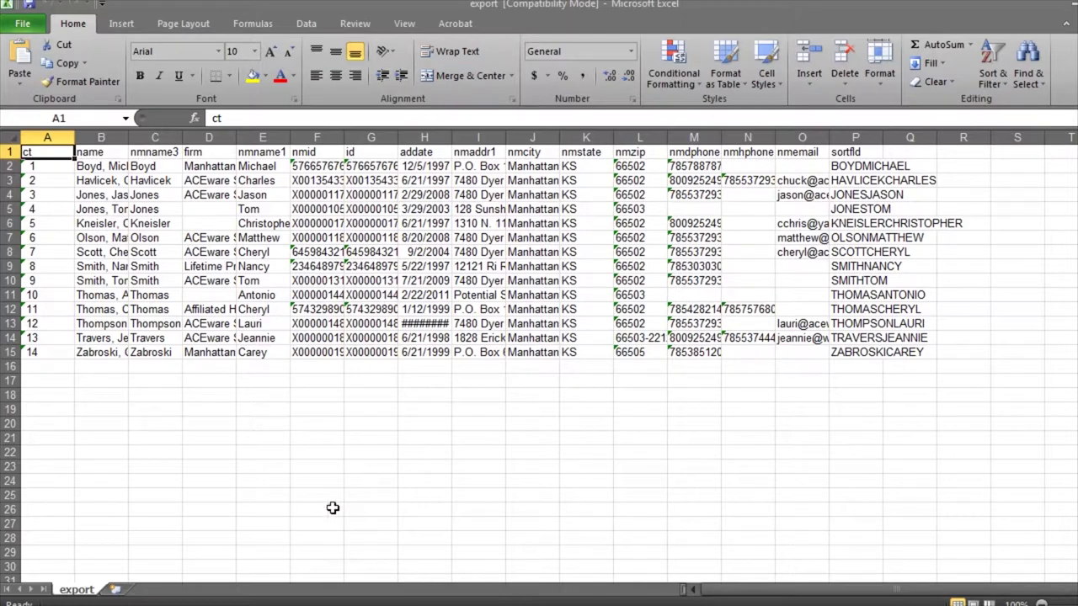
pyautogui.click(274, 577)
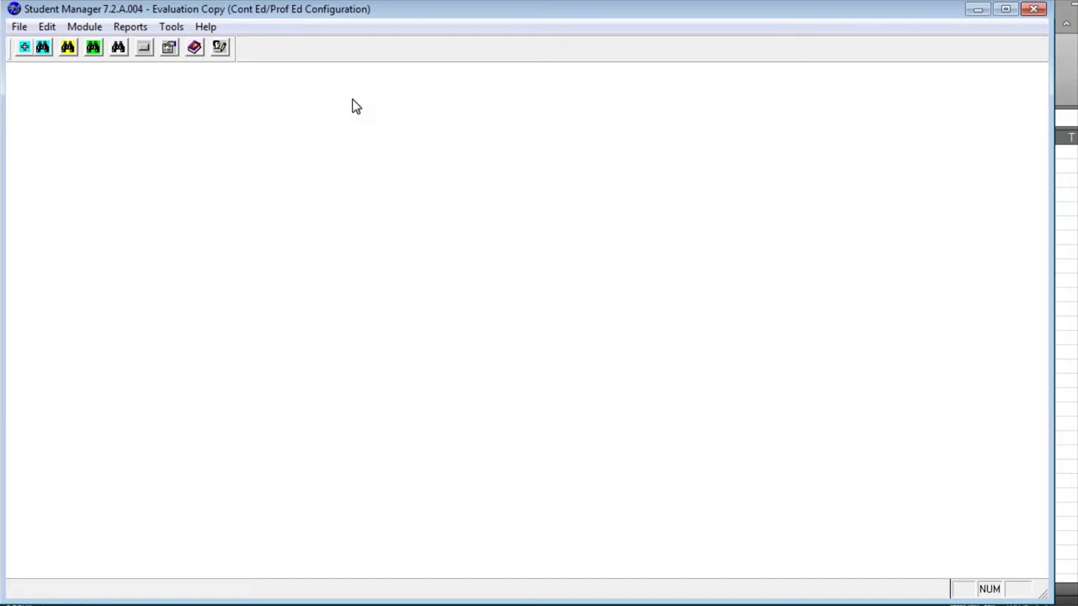
# - Search the Person Locator with the saved custom condition namecode.nccode='MANAG', review the matches and close the results list
pyautogui.press('F5')
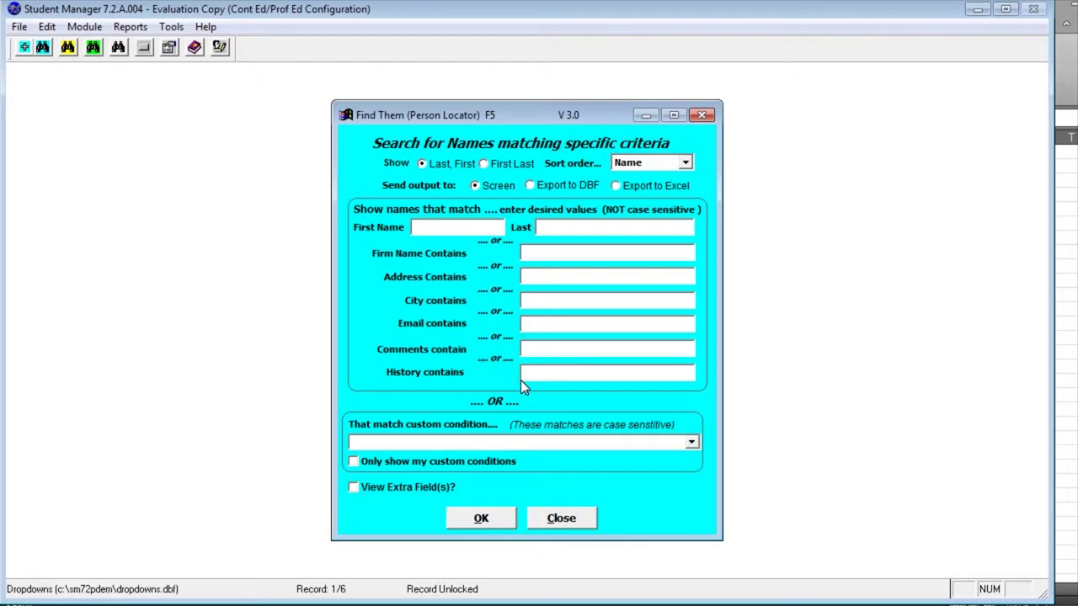
pyautogui.moveTo(458, 444)
pyautogui.moveTo(371, 439)
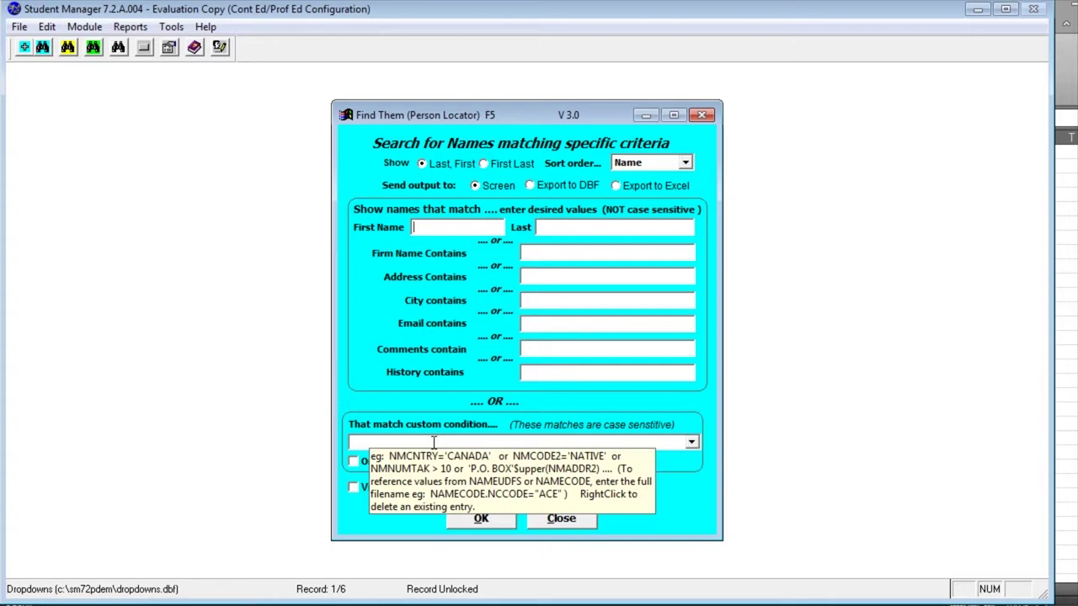
pyautogui.click(695, 445)
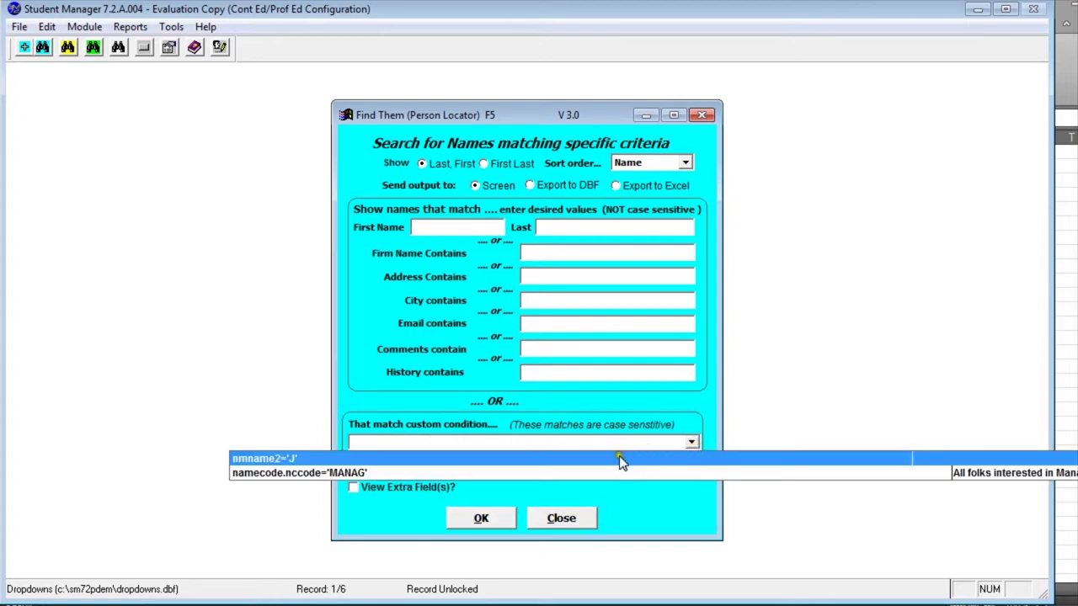
pyautogui.click(314, 480)
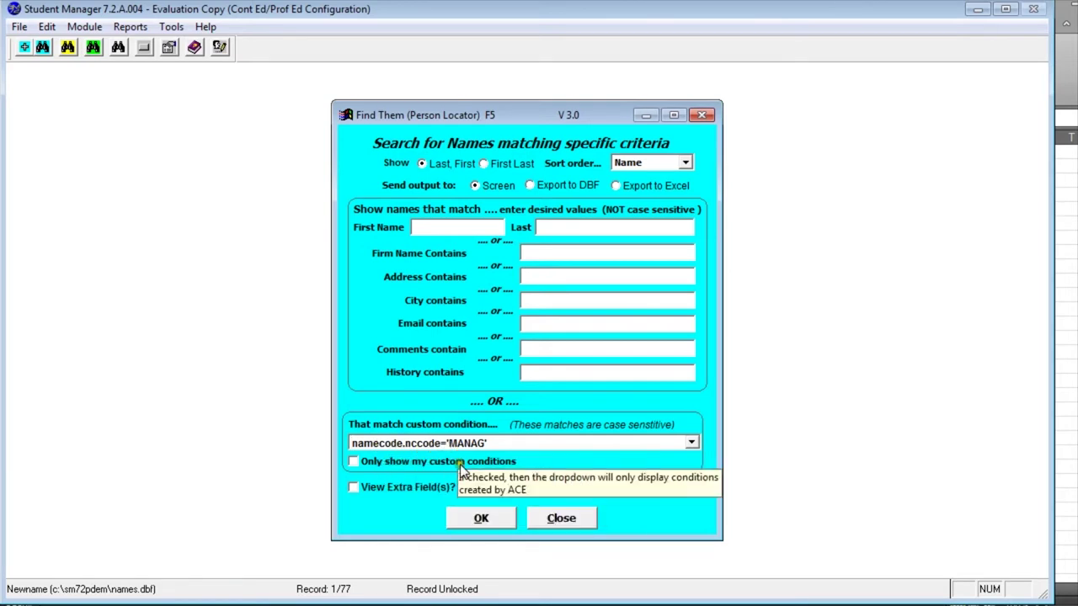
pyautogui.click(466, 512)
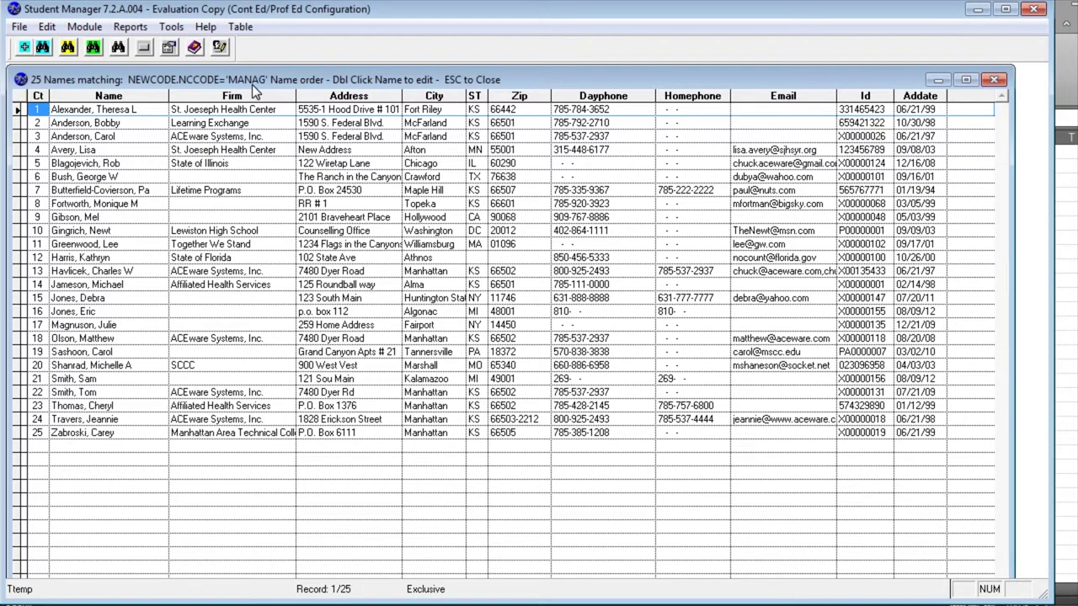
pyautogui.press('Escape')
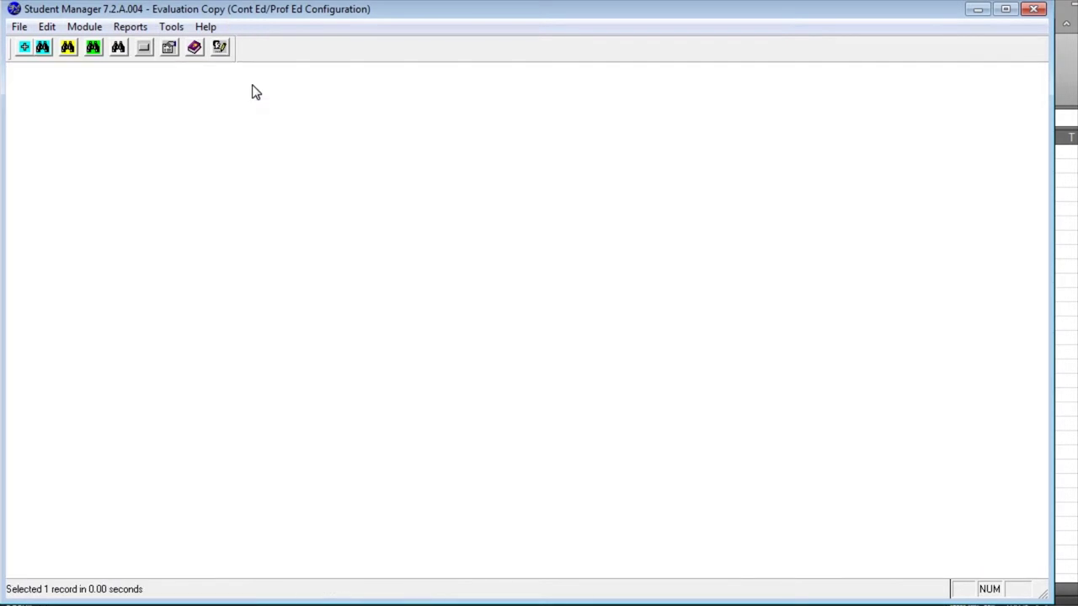